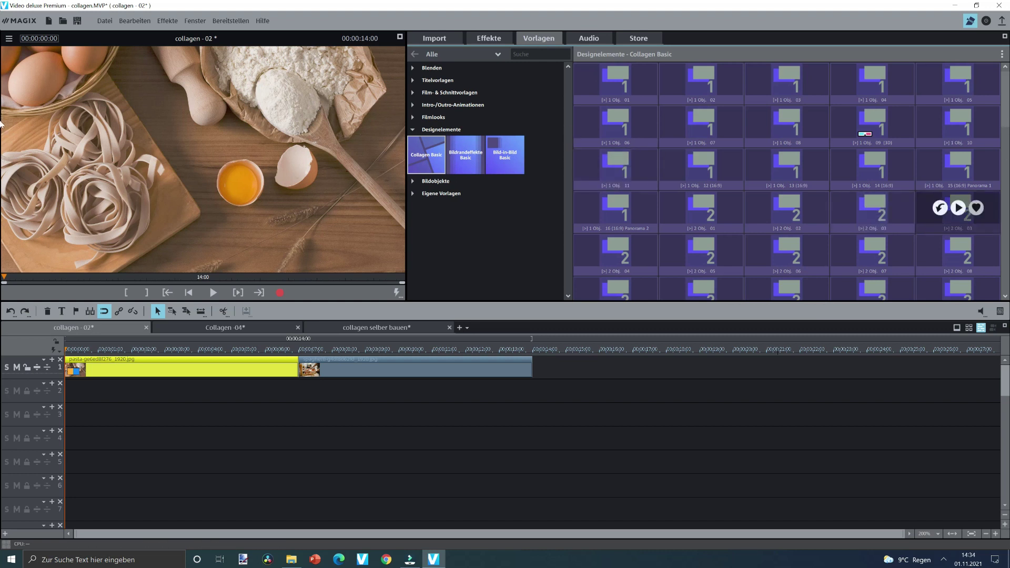
Browse the Collagen Basic templates to examine the available object counts and select a two-object layout
scroll(1009, 212, "down", 10)
scroll(1008, 212, "down", 4)
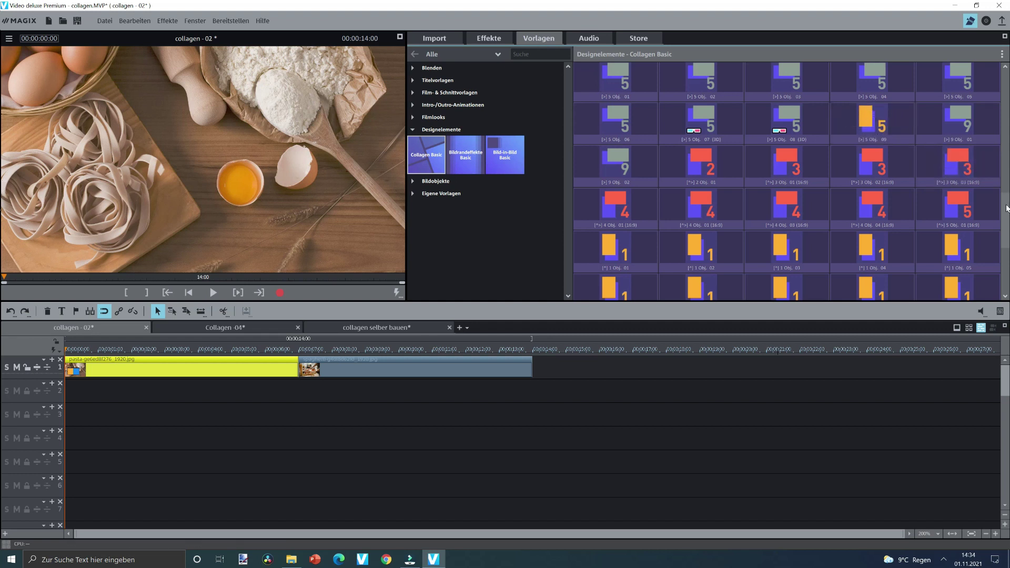
scroll(1006, 209, "down", 2)
scroll(1, 234, "down", 3)
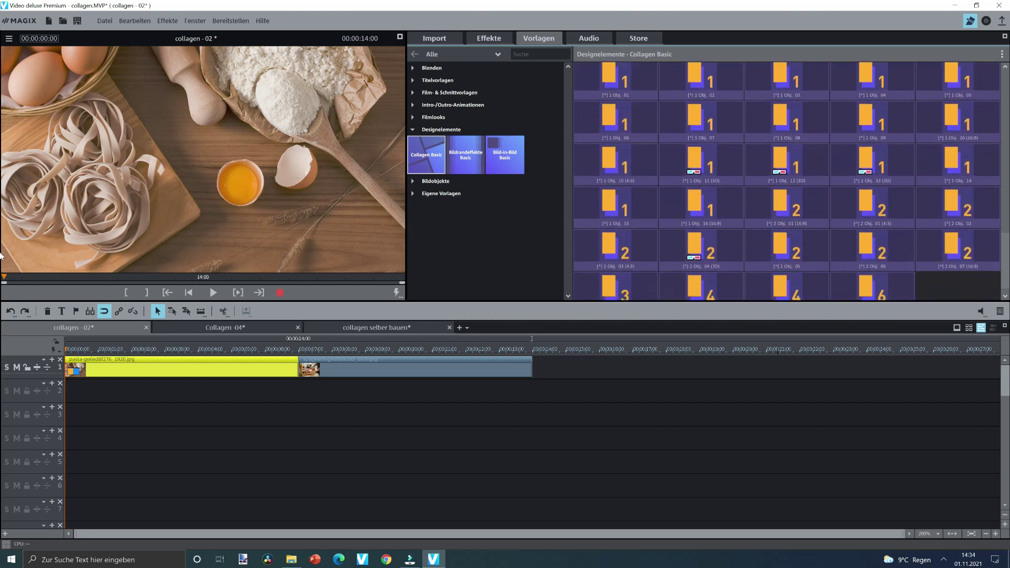
scroll(0, 262, "down", 8)
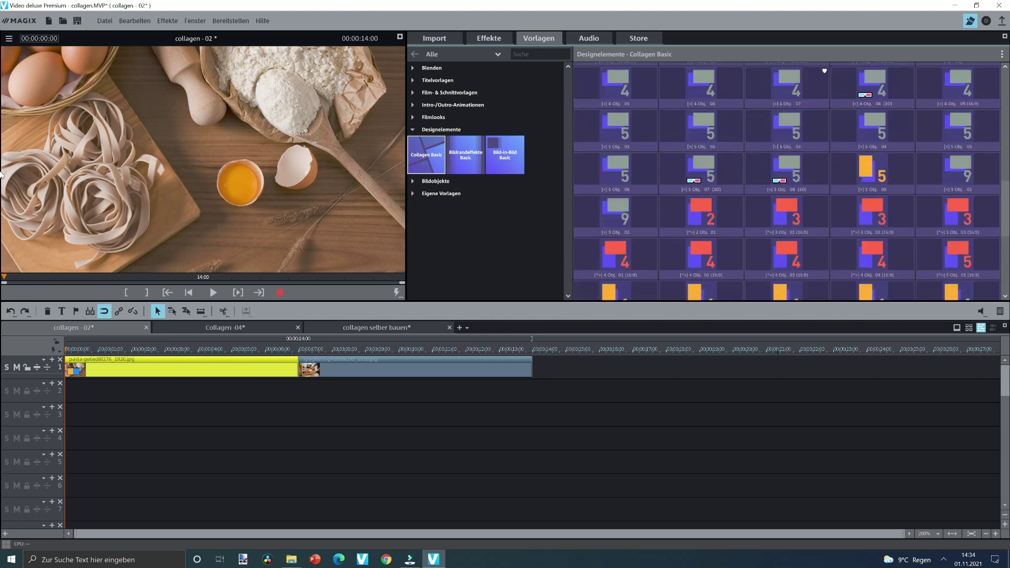
scroll(1005, 105, "up", 3)
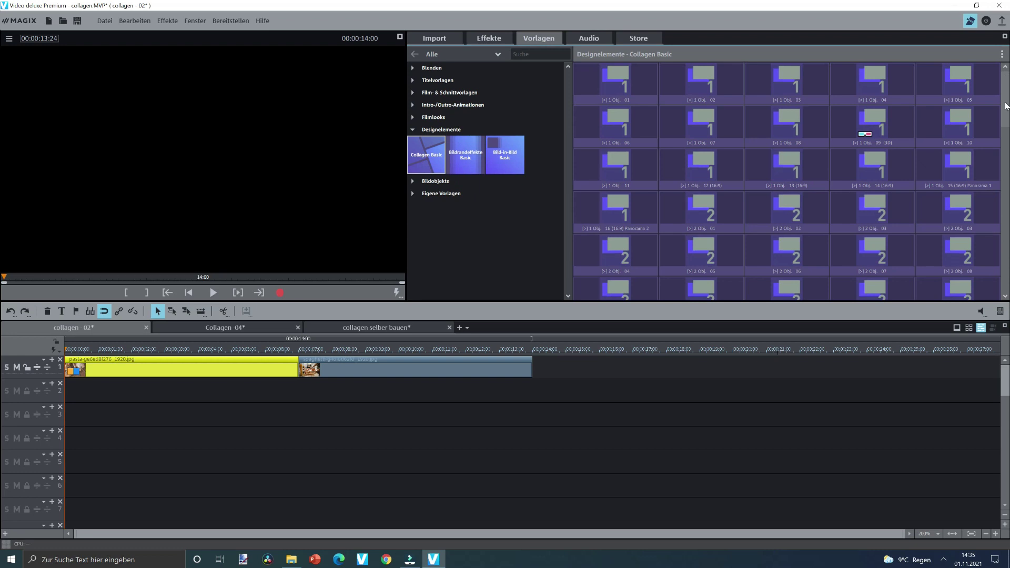
scroll(1006, 105, "down", 3)
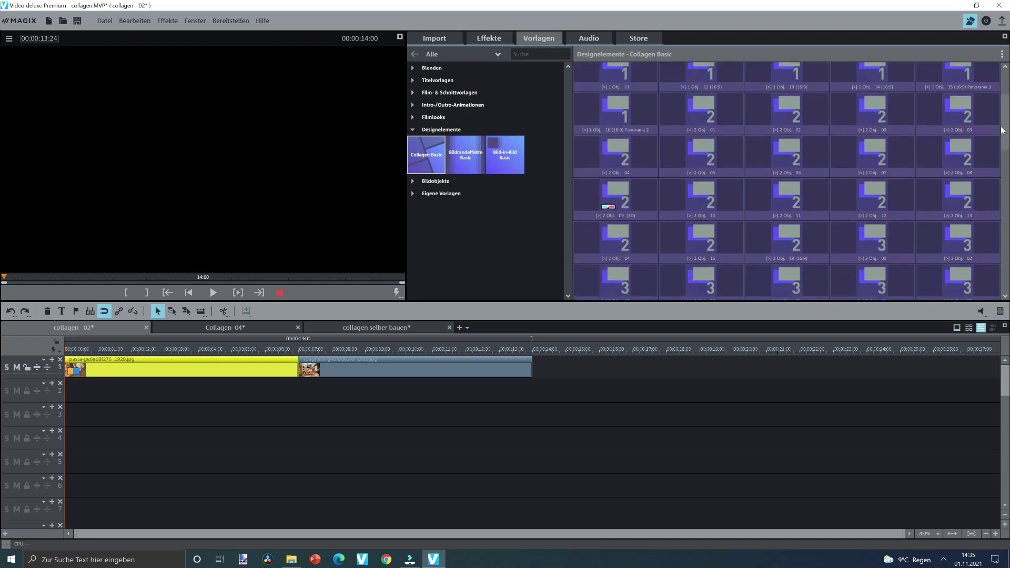
left_click_drag(1002, 138, 1003, 136)
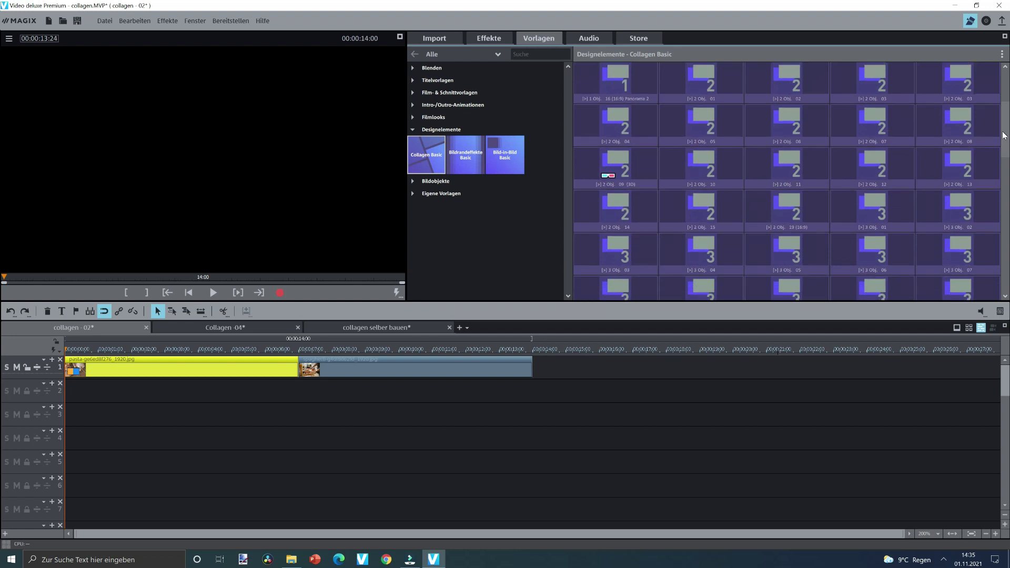
Preview the 2 Obj. 07 collage template and apply it to the two photos in the timeline
mouse_move(862, 125)
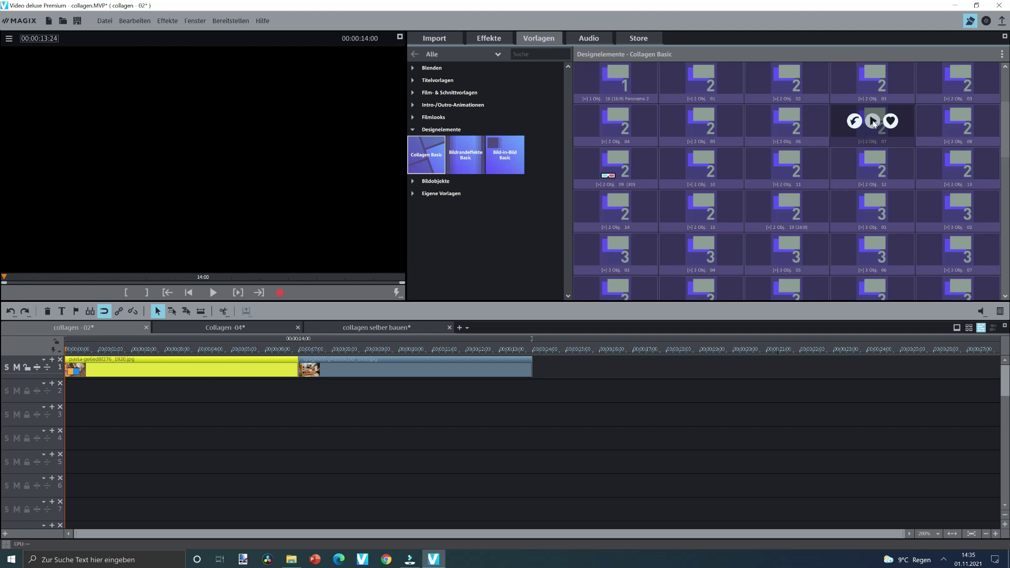
left_click(873, 121)
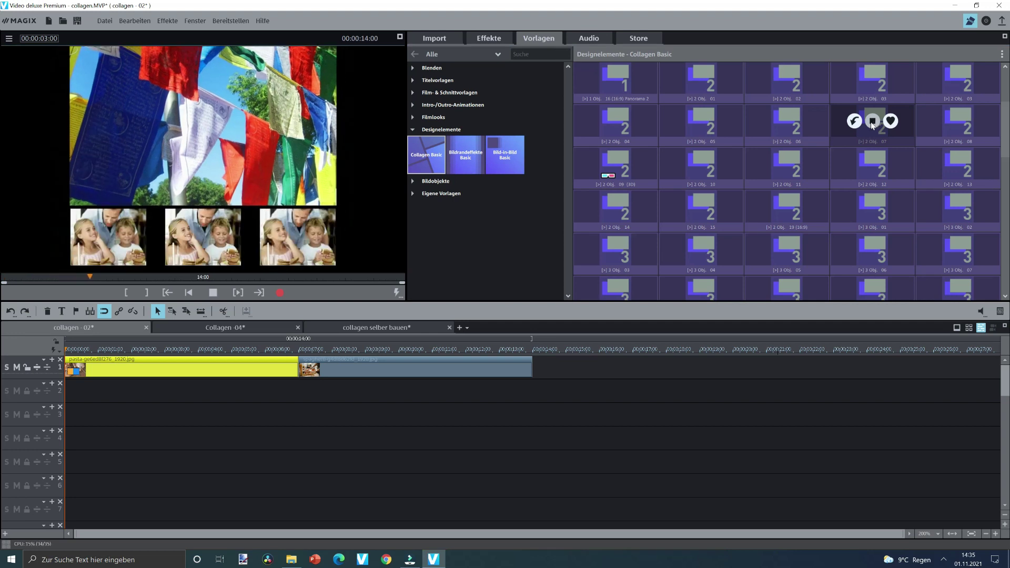
left_click(873, 124)
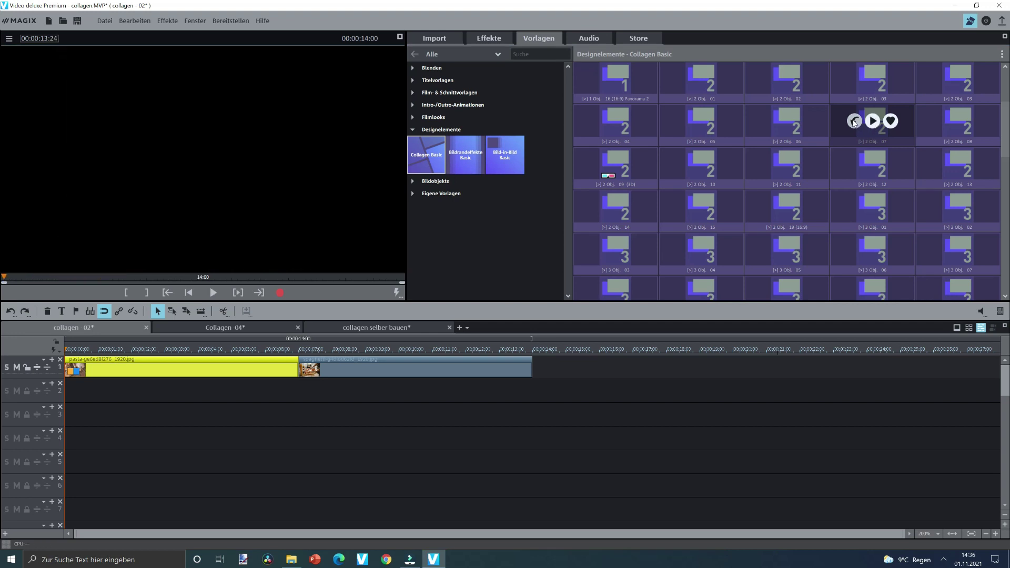
left_click(854, 122)
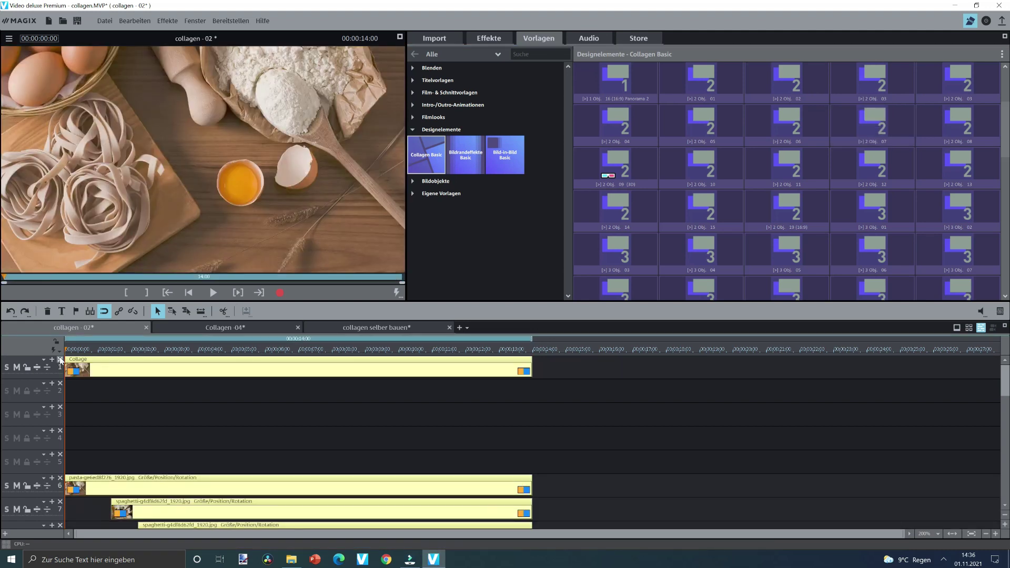
Play the collage and inspect how its photos are distributed over the timeline tracks
key("space")
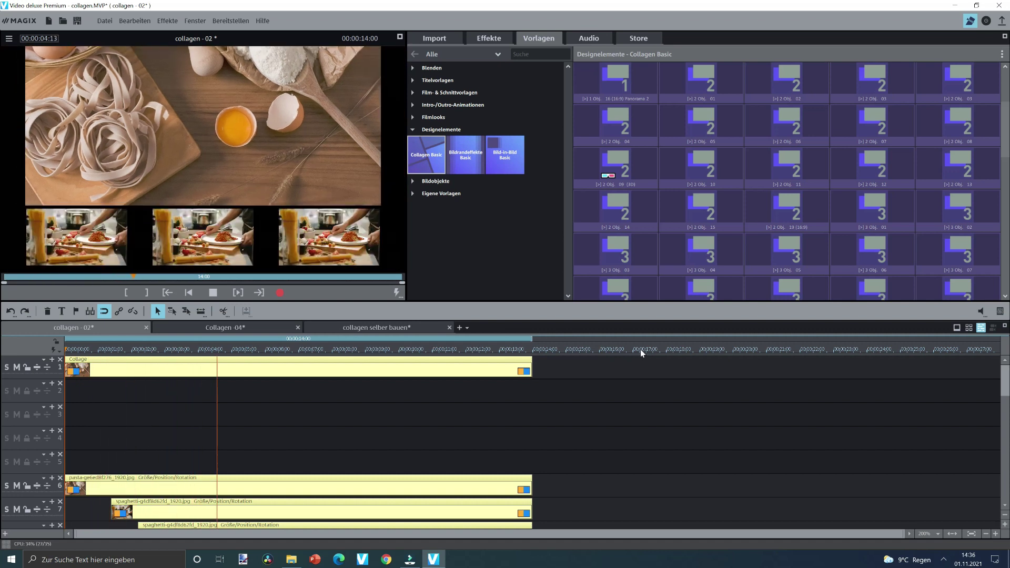
key("space")
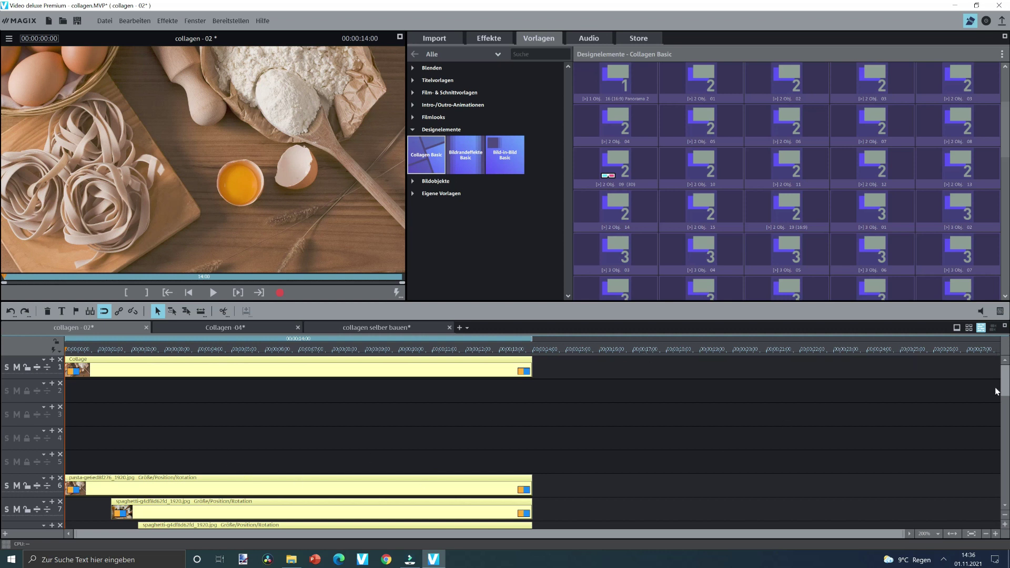
left_click_drag(1005, 390, 1006, 360)
scroll(1004, 336, "down", 1)
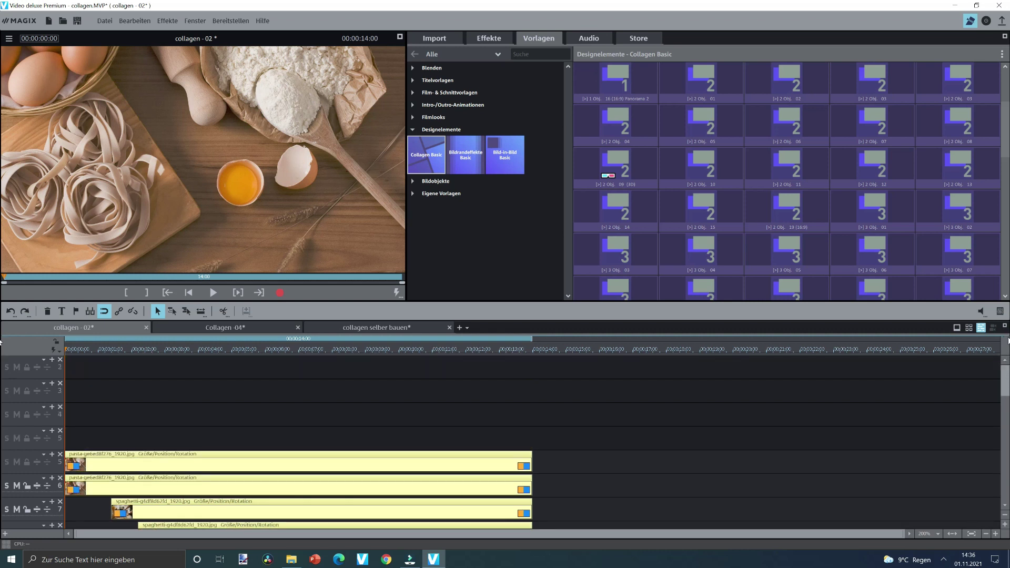
scroll(1008, 378, "up", 1)
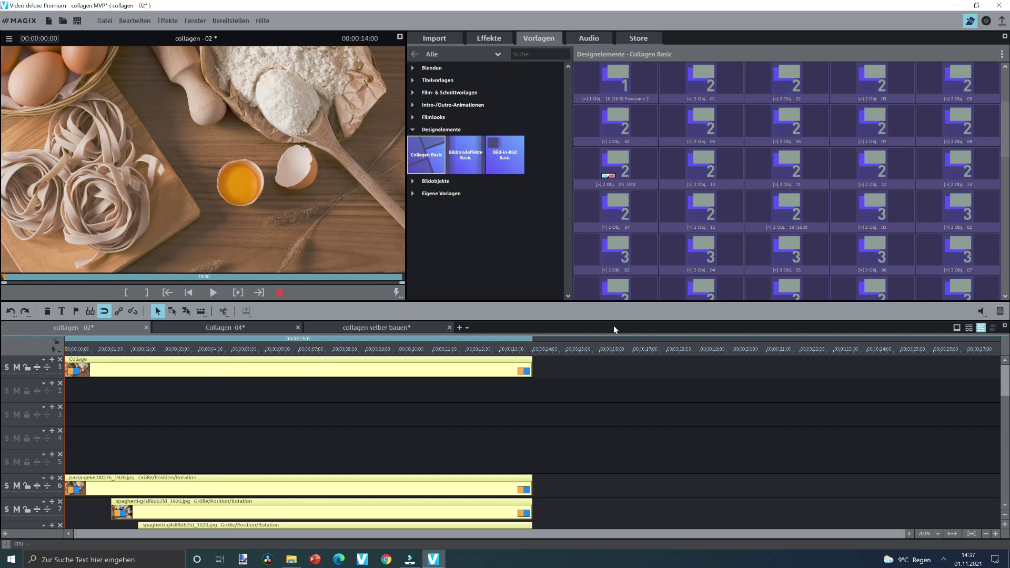
Replace the current collage effect with the 2 Obj. 08 template after previewing it, and play the result
mouse_move(951, 156)
mouse_move(957, 134)
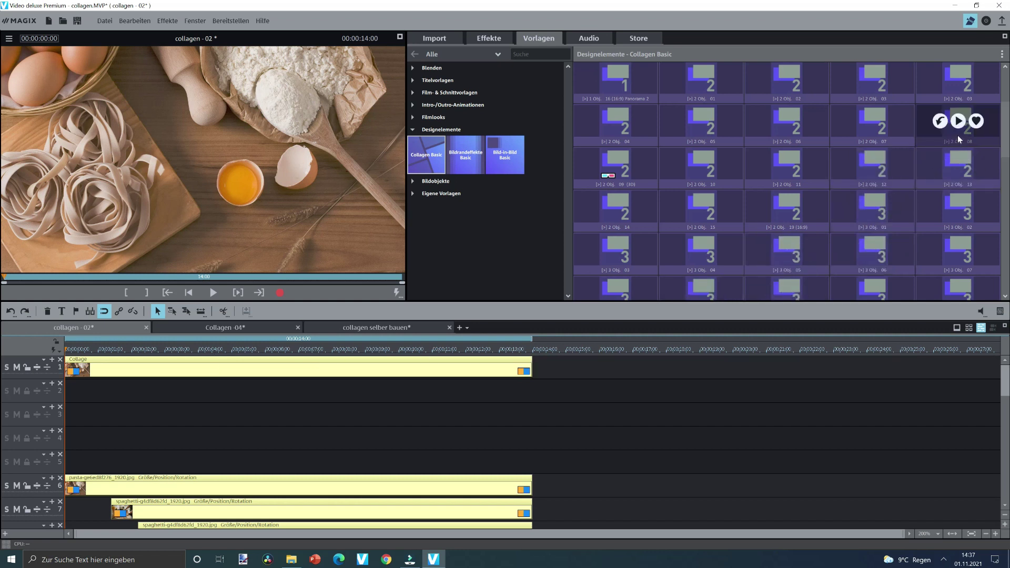
left_click(958, 122)
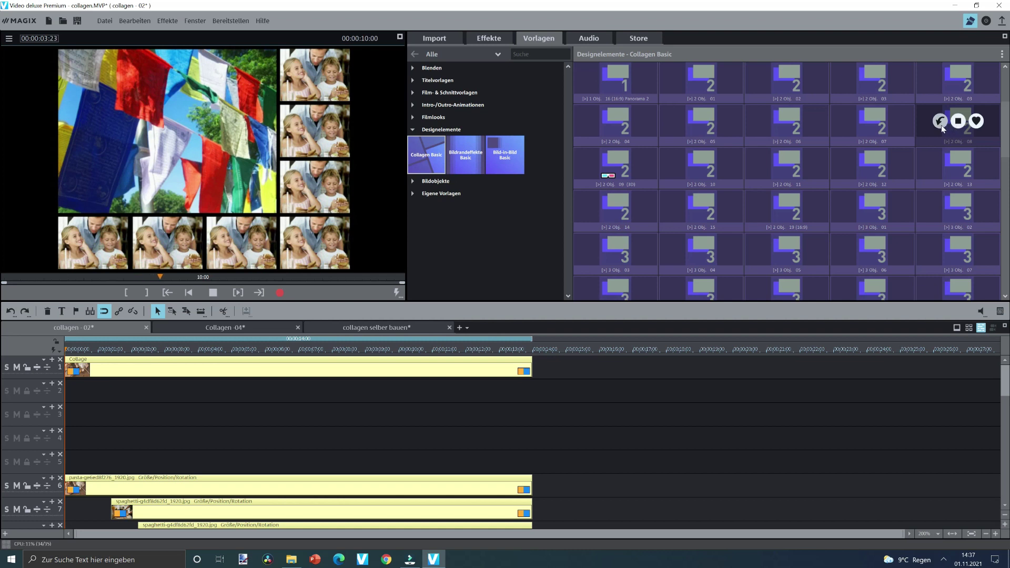
left_click(940, 121)
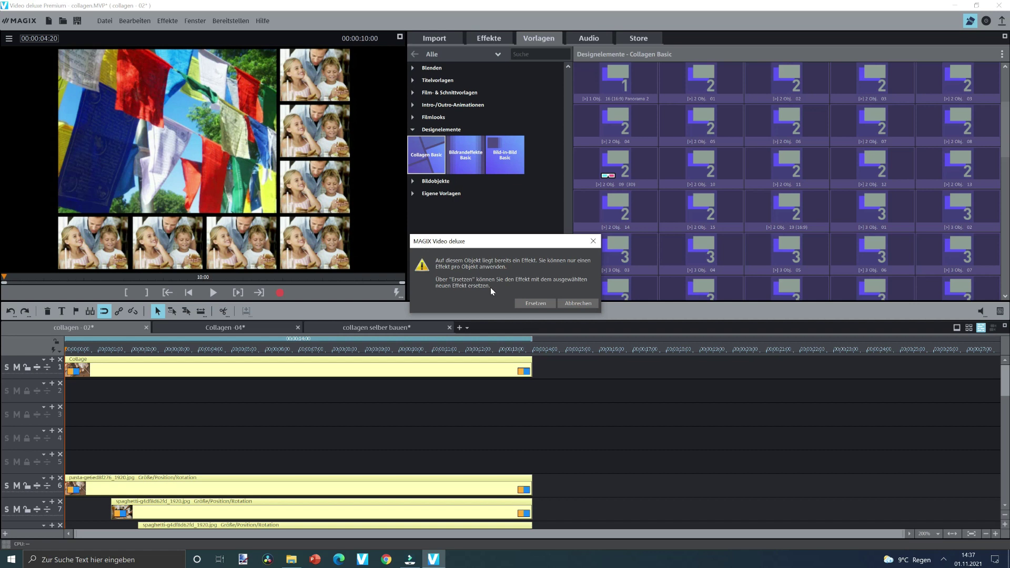
left_click(530, 302)
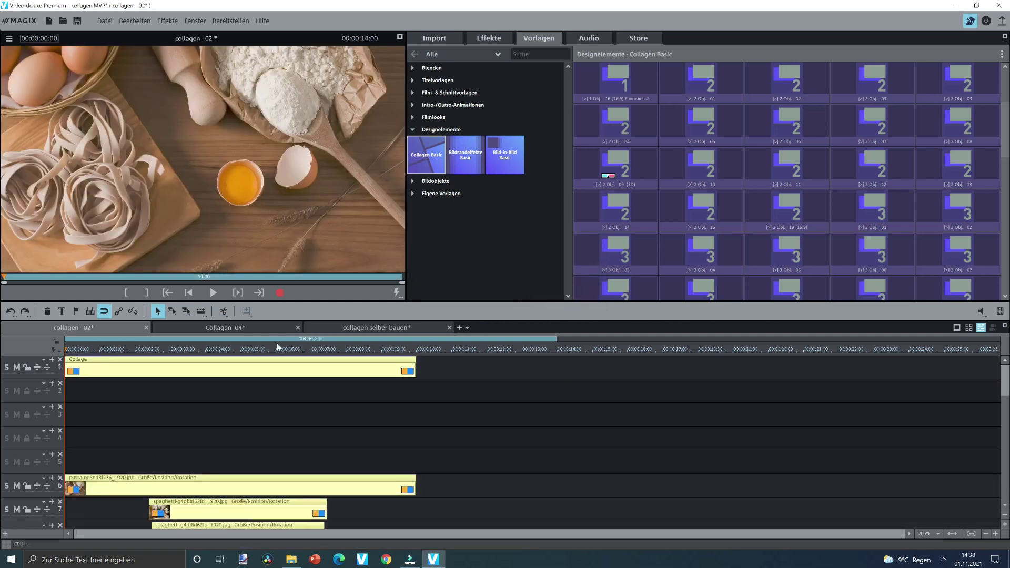
key("space")
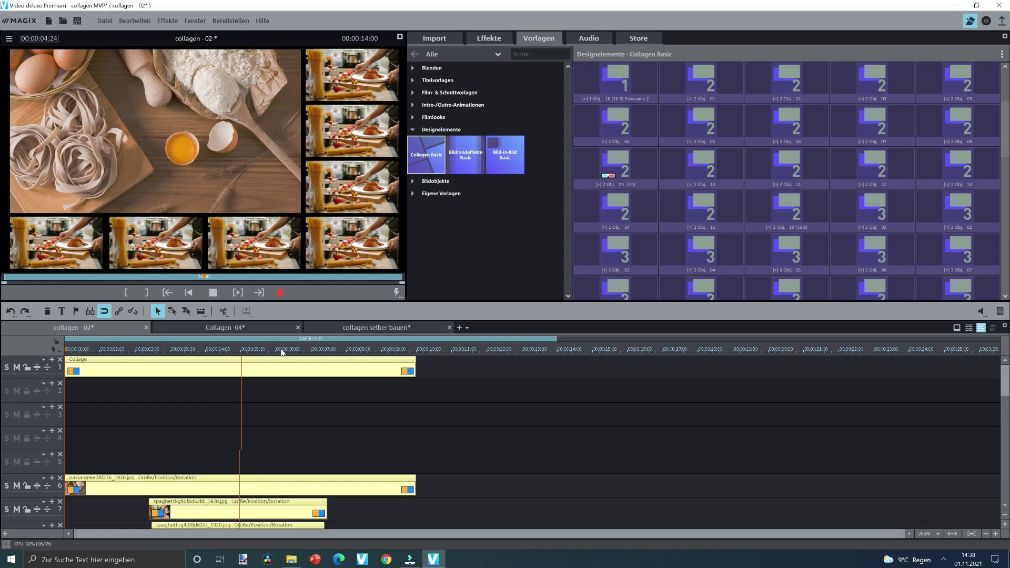
key("space")
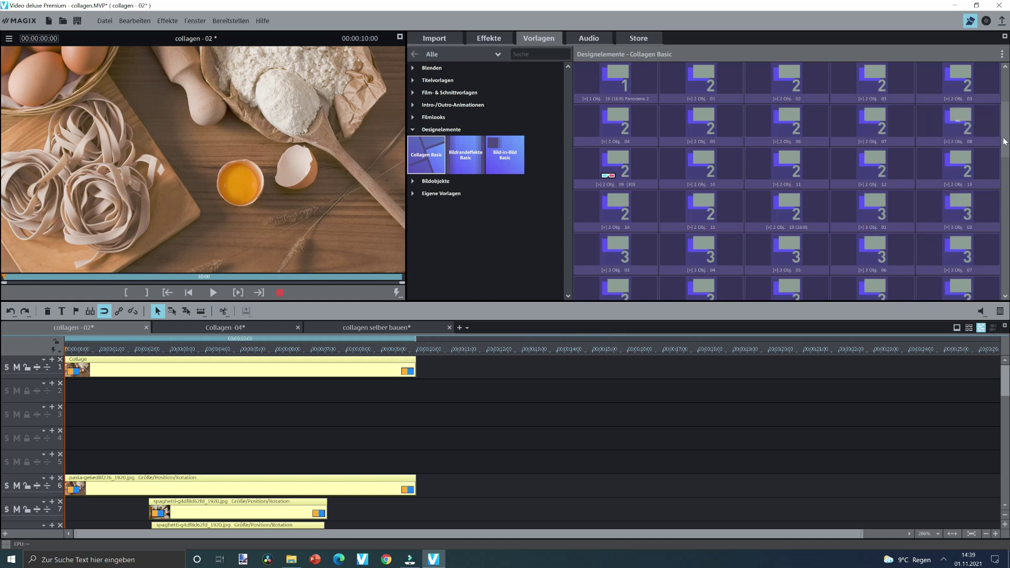
Replace the collage effect with the 2 Obj. 16 (16:9) template and scrub through the result
left_click_drag(1003, 141, 1008, 154)
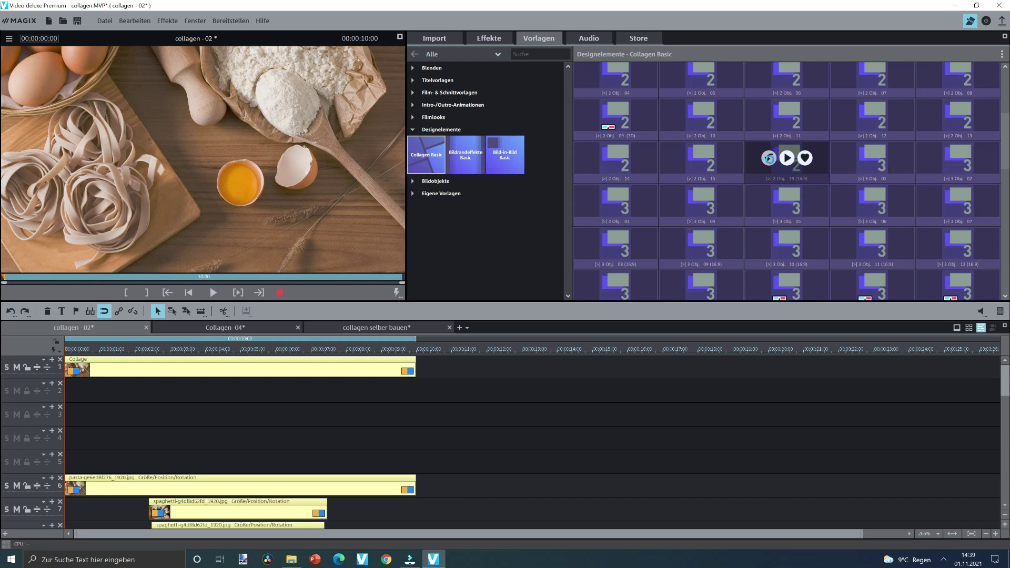
left_click(769, 159)
left_click(528, 301)
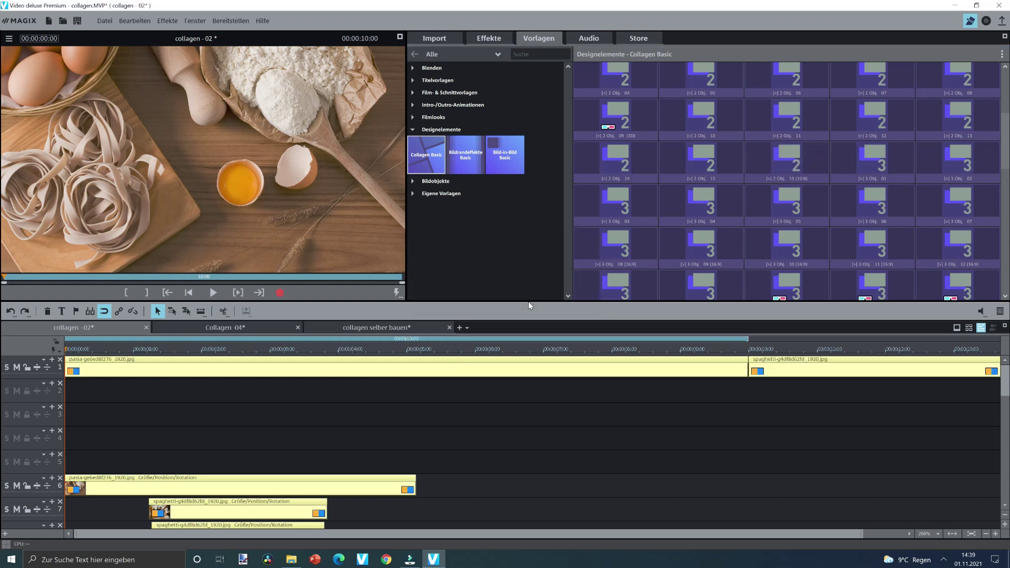
left_click_drag(101, 357, 514, 347)
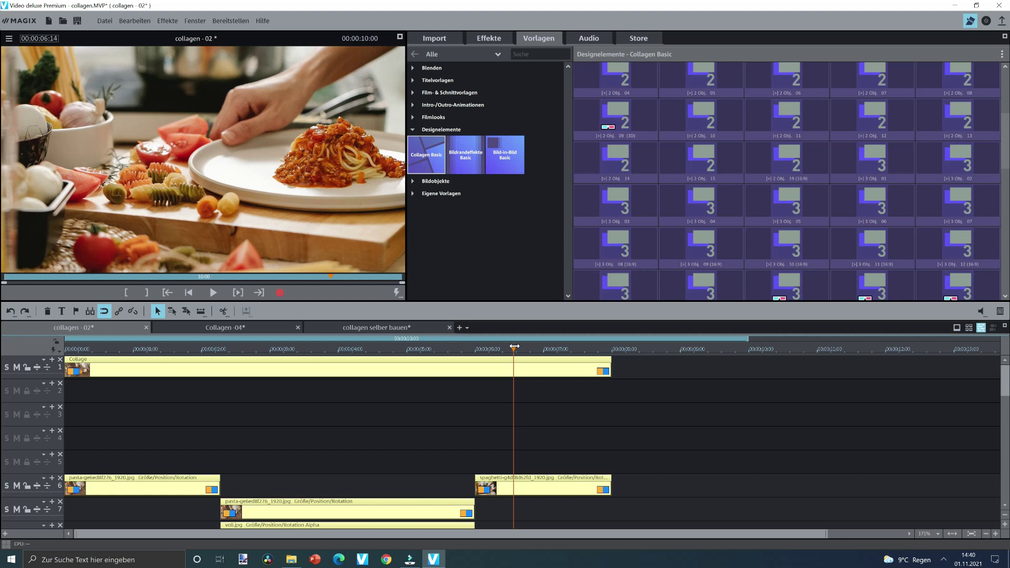
In the Collagen-04 film, apply the 4 Obj. 02 (16:9) collage template to all four photos and play it
left_click(260, 327)
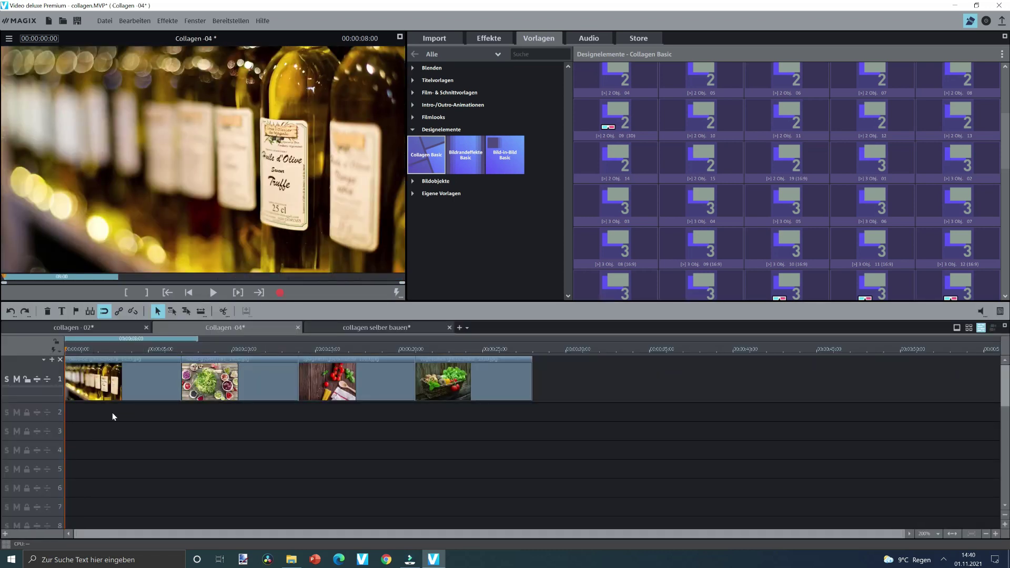
key("ctrl+a")
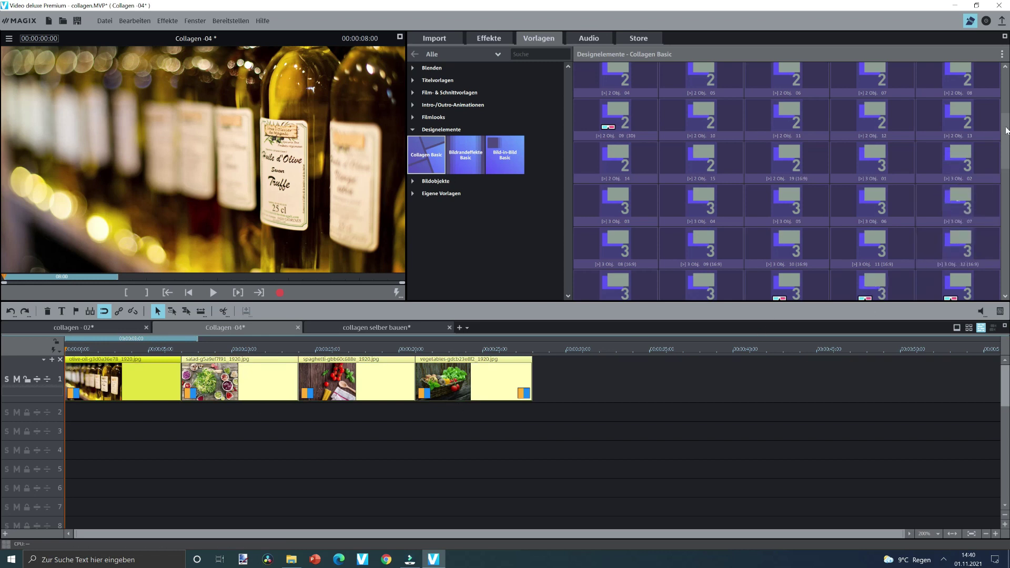
left_click_drag(1007, 131, 1006, 176)
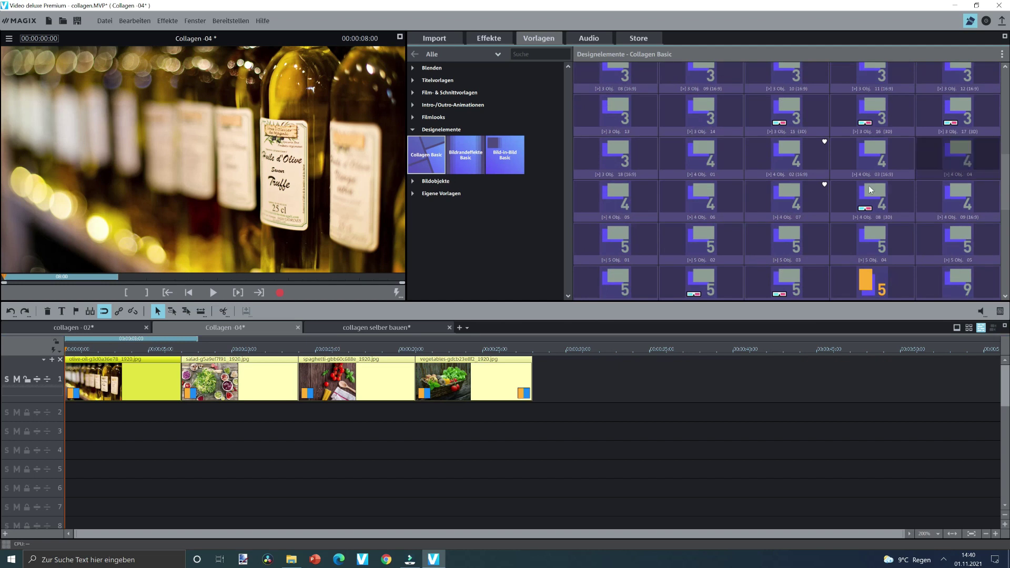
left_click(768, 153)
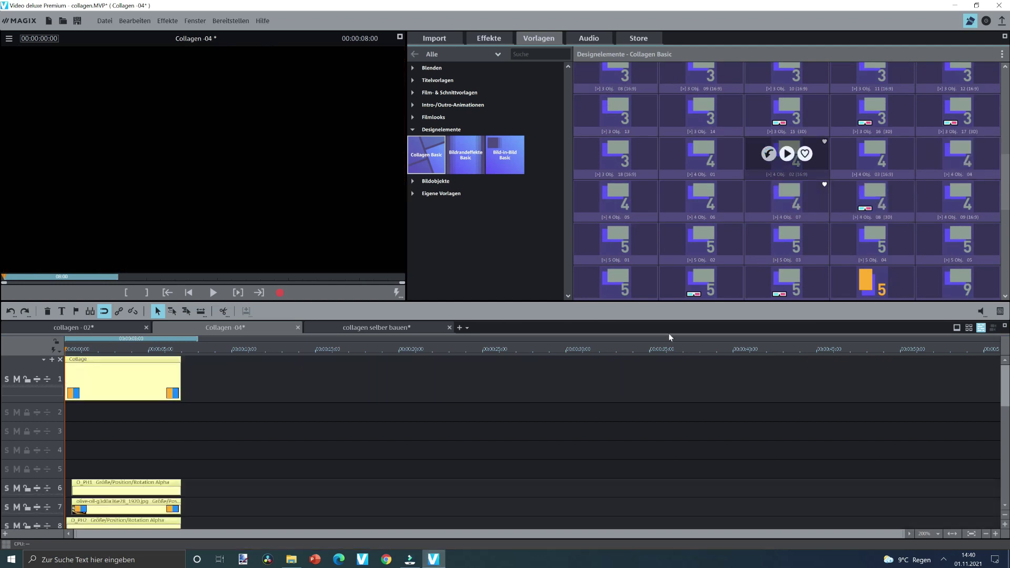
key("space")
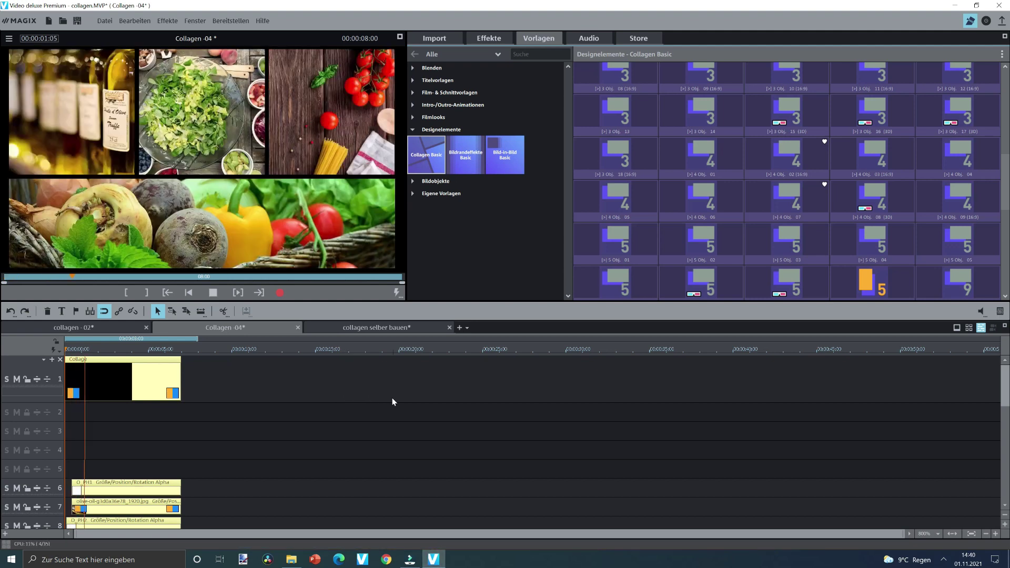
key("space")
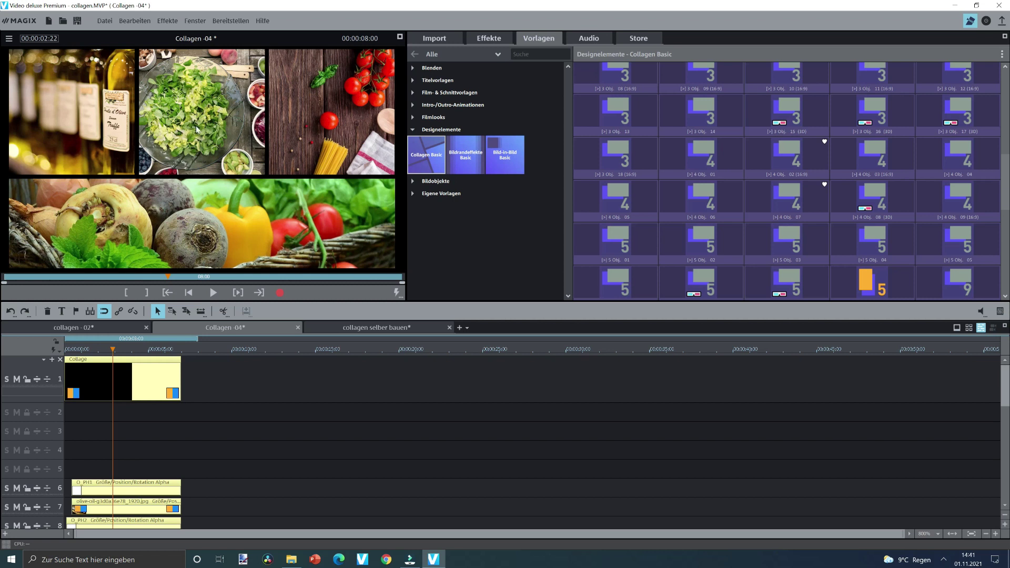
Undo the four-photo collage and swap the olive oil photo with the vegetables photo on track 1
key("ctrl+z")
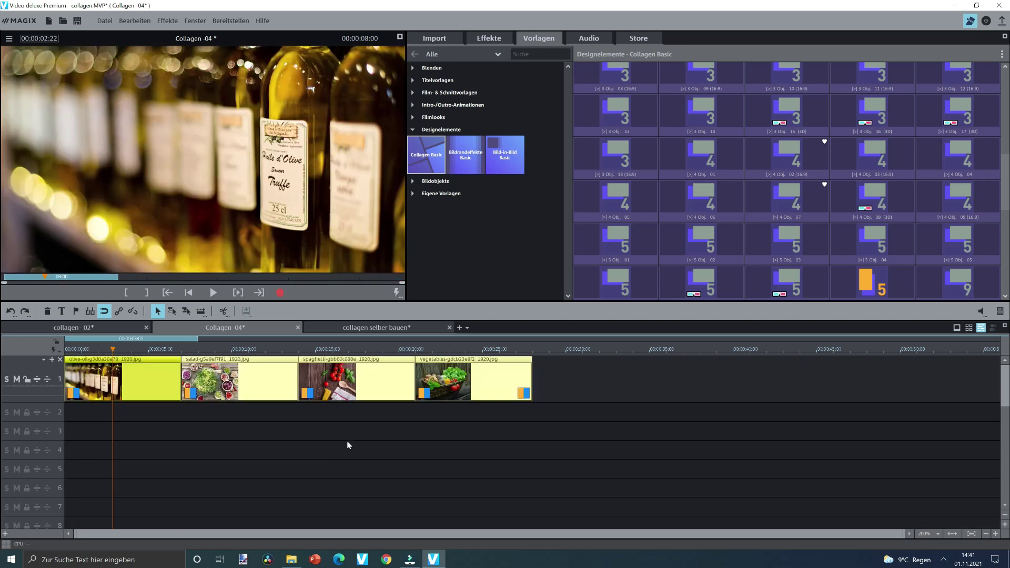
left_click(477, 379)
left_click_drag(490, 358, 131, 437)
left_click_drag(130, 389, 482, 378)
left_click(131, 428)
left_click_drag(131, 429, 129, 382)
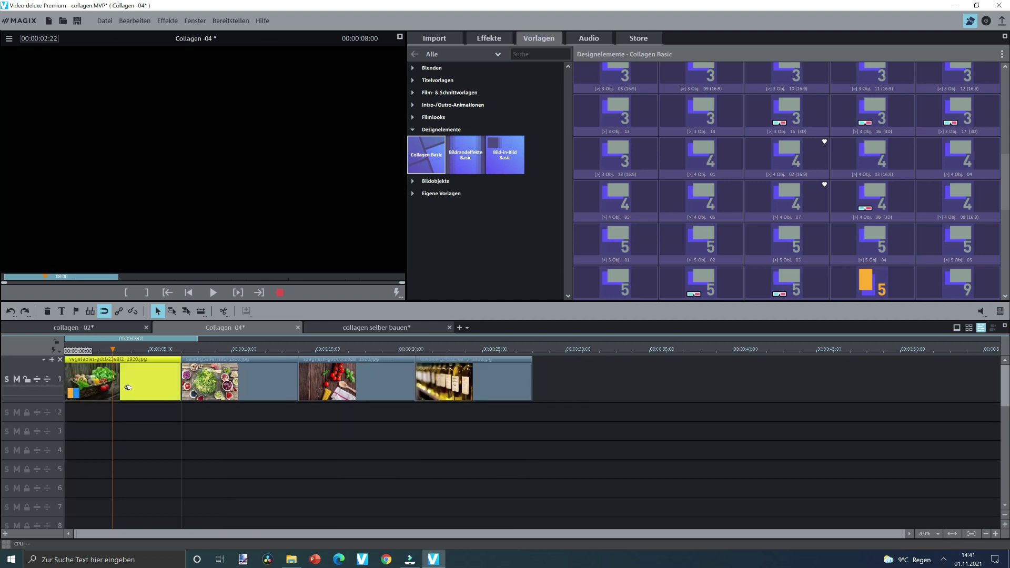
Apply the 4 Obj. 02 (16:9) collage template to the reordered photos and move the playhead to 00:00:03:01
left_click(768, 153)
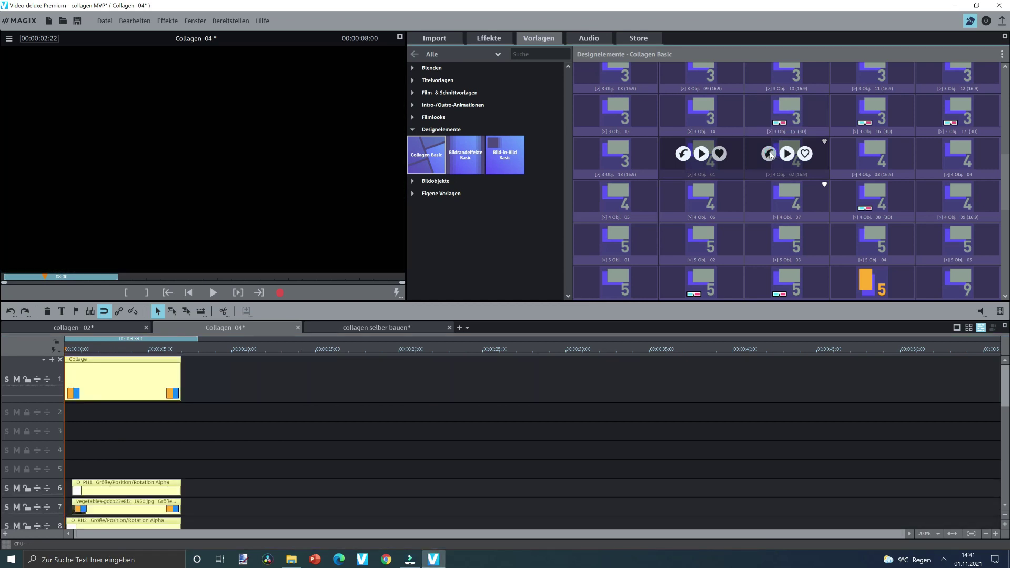
left_click_drag(66, 349, 115, 352)
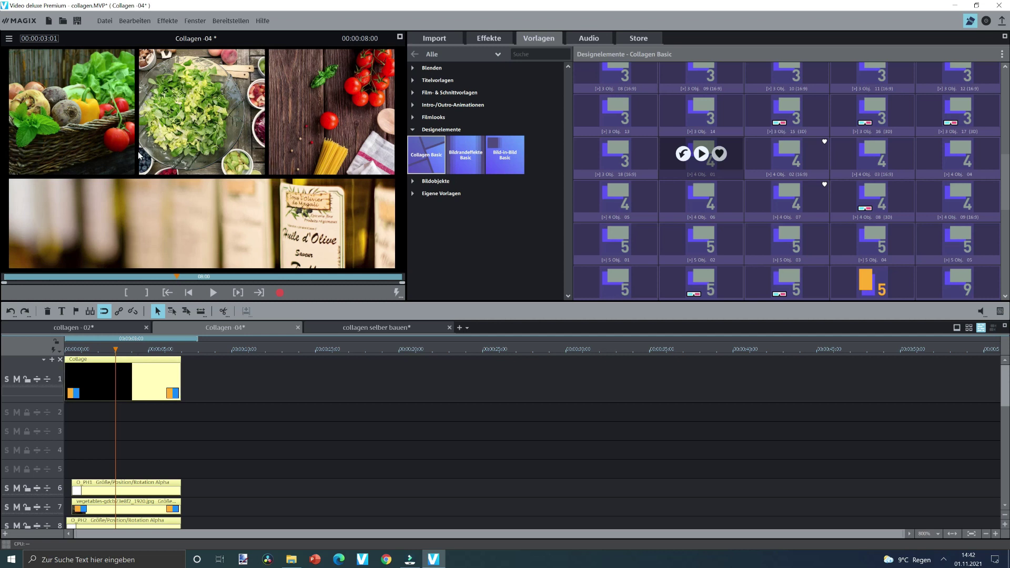
Move the collage object down to track 2 and place the Grün image from Testbilder on track 1 as its background
left_click_drag(147, 389, 142, 414)
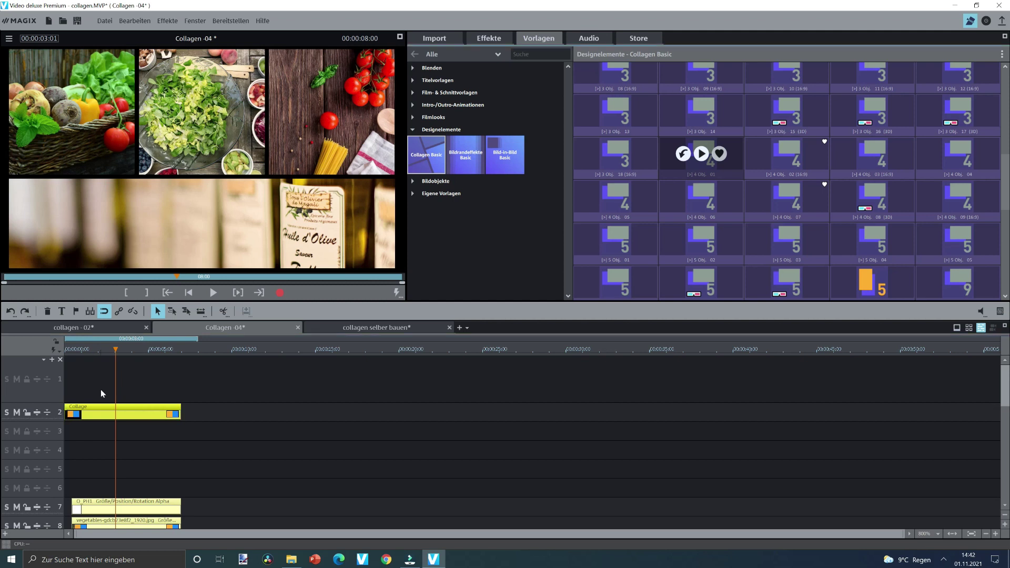
left_click(412, 181)
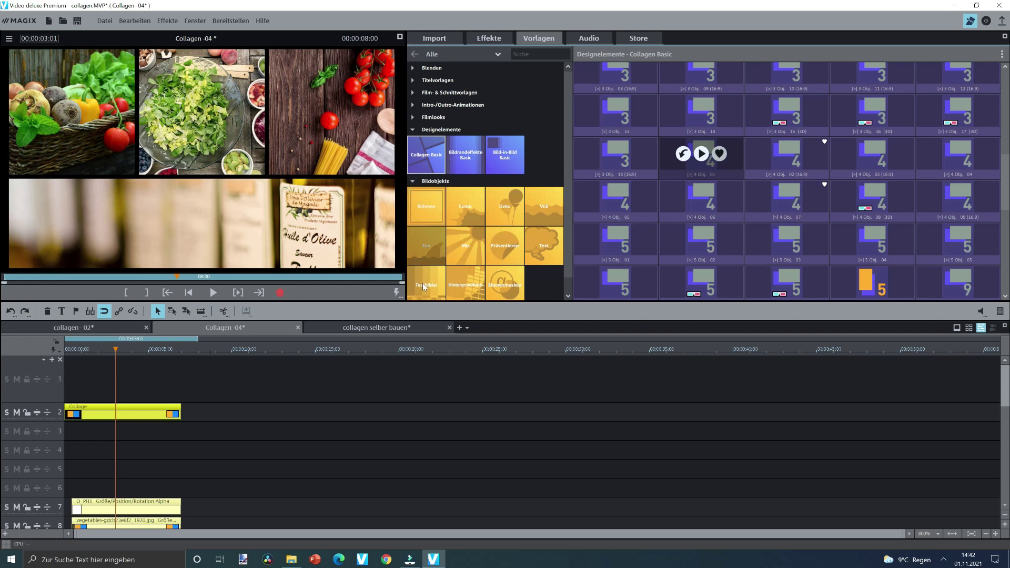
left_click(423, 287)
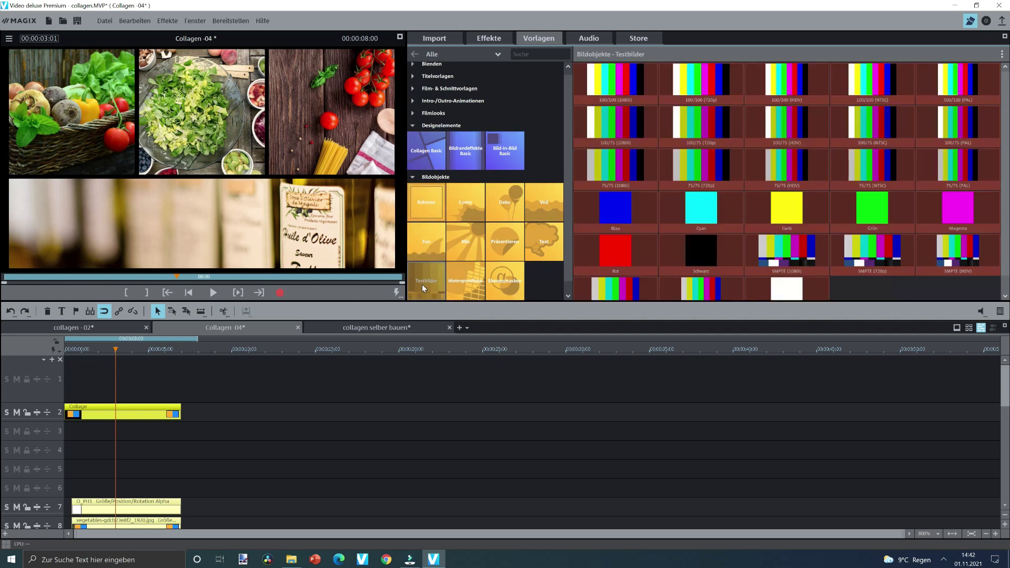
left_click_drag(873, 210, 102, 368)
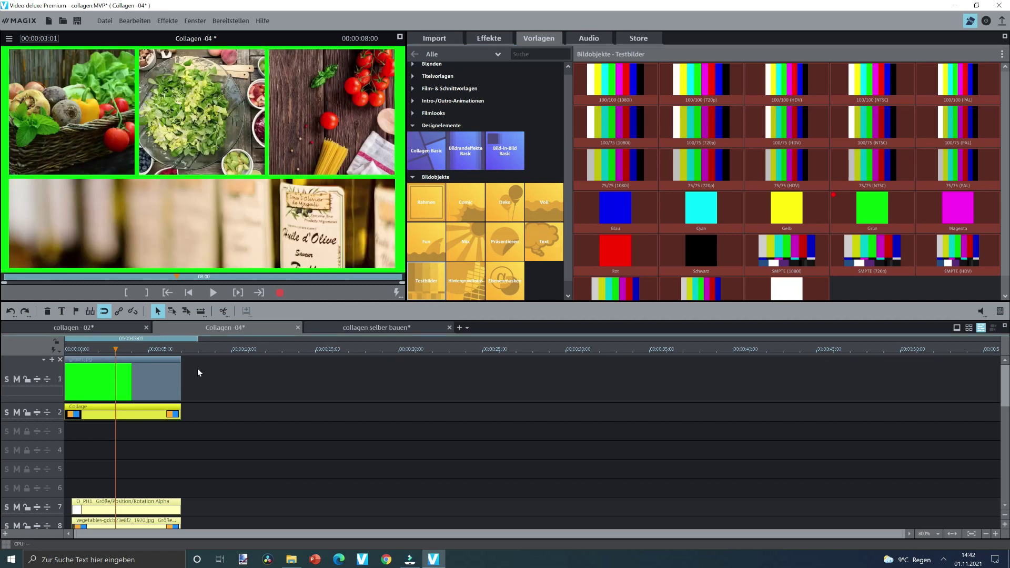
Darken the green background image on track 1, and delete it from the timeline
left_click(121, 367)
left_click(123, 364)
left_click_drag(122, 366, 103, 362)
left_click(71, 363)
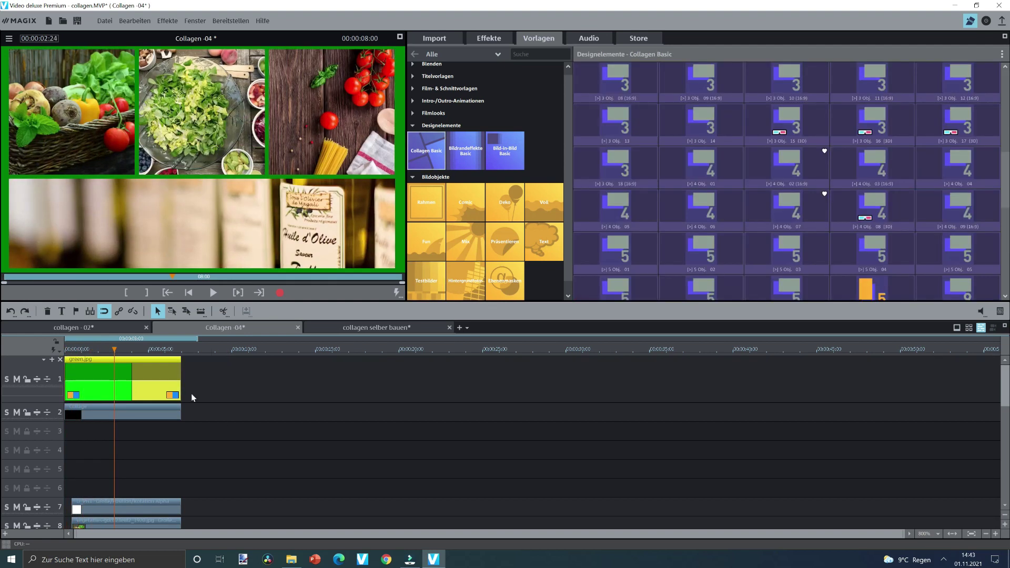
key("Delete")
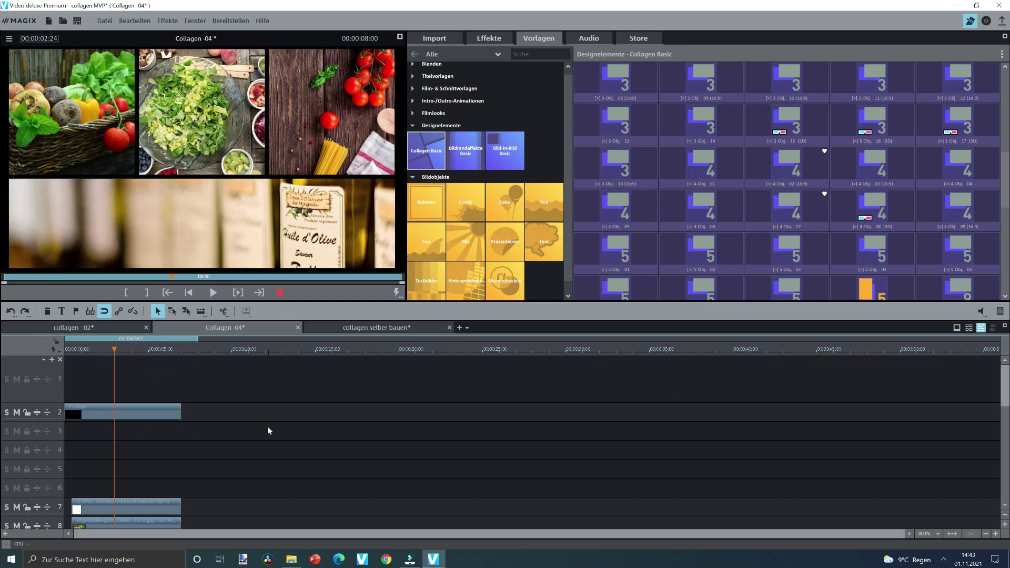
Replace the existing collage effect on track 2 with the 4 Obj. 07 template from Collagen Basic
mouse_move(793, 209)
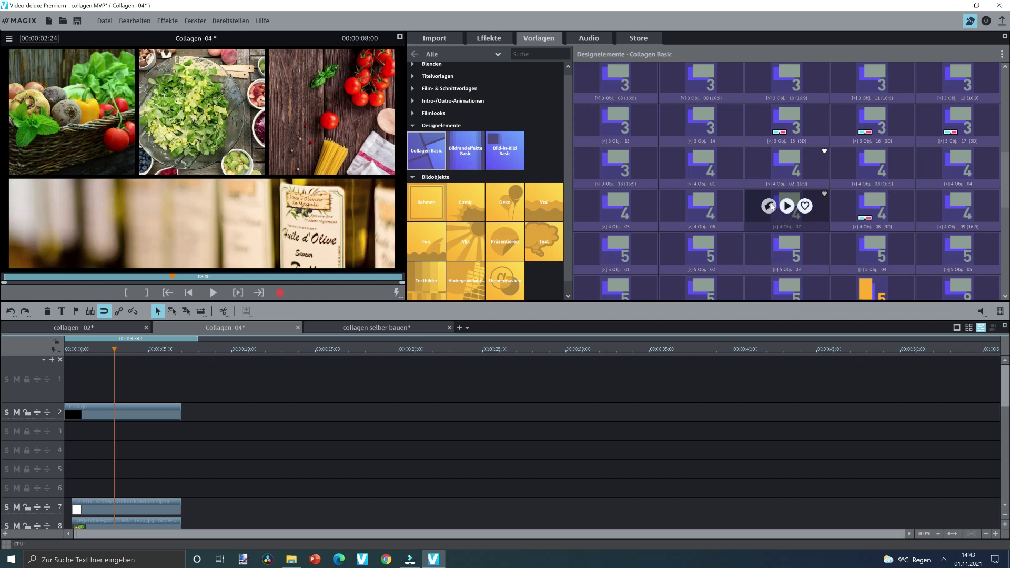
left_click(770, 207)
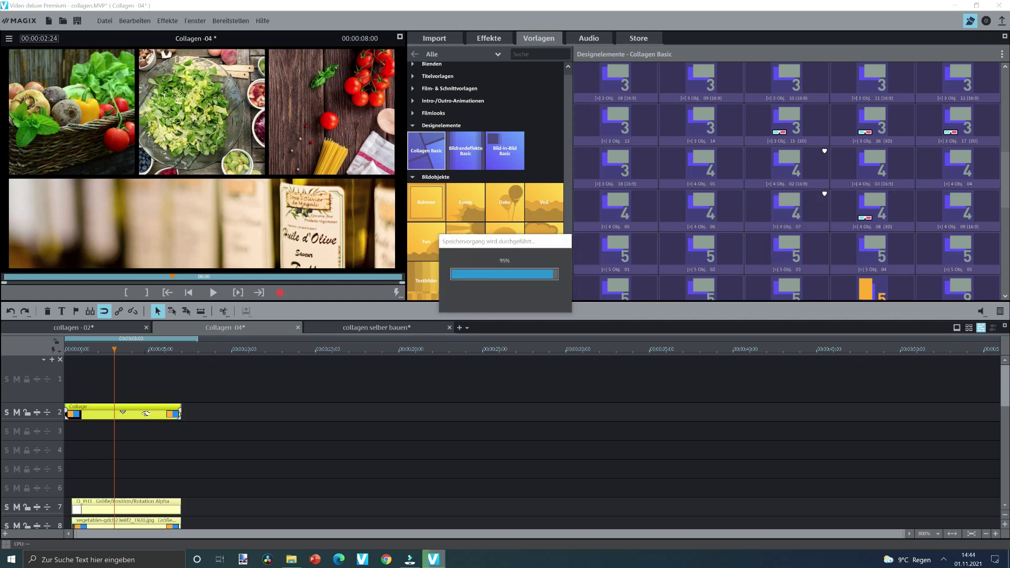
mouse_move(687, 293)
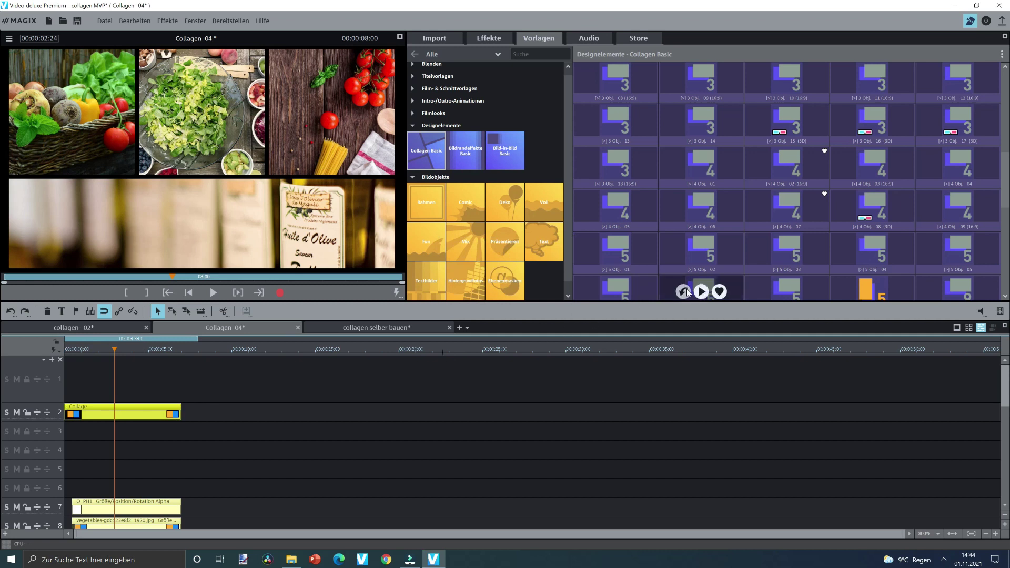
left_click(769, 207)
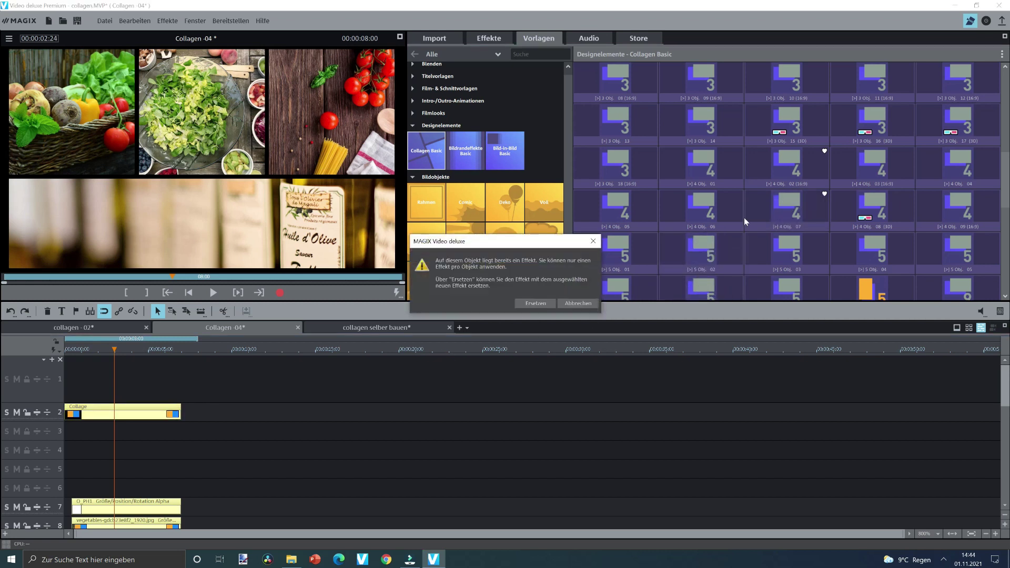
left_click(535, 304)
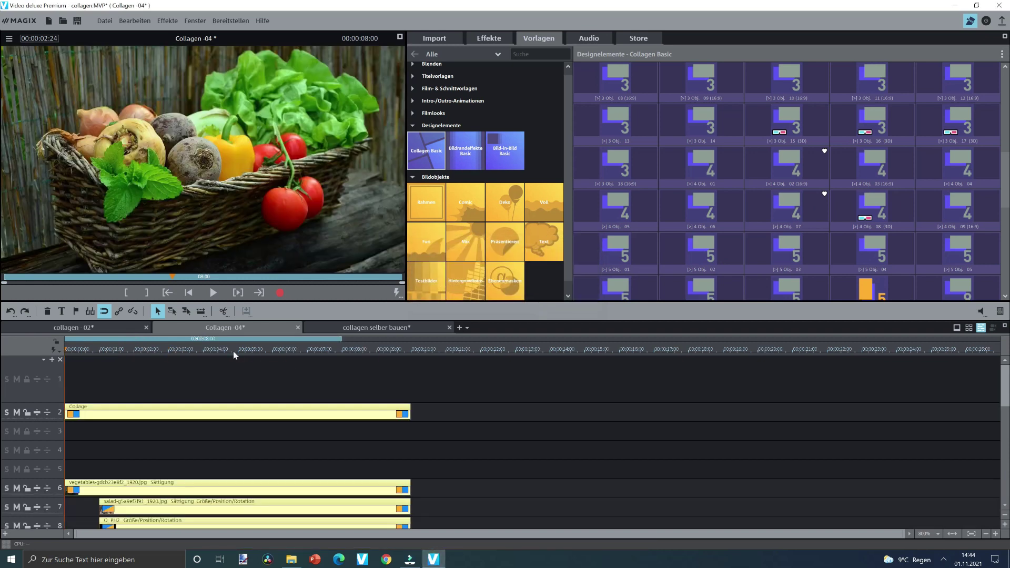
Play the new collage and scrub forward and back through its animation on the timeline
key("space")
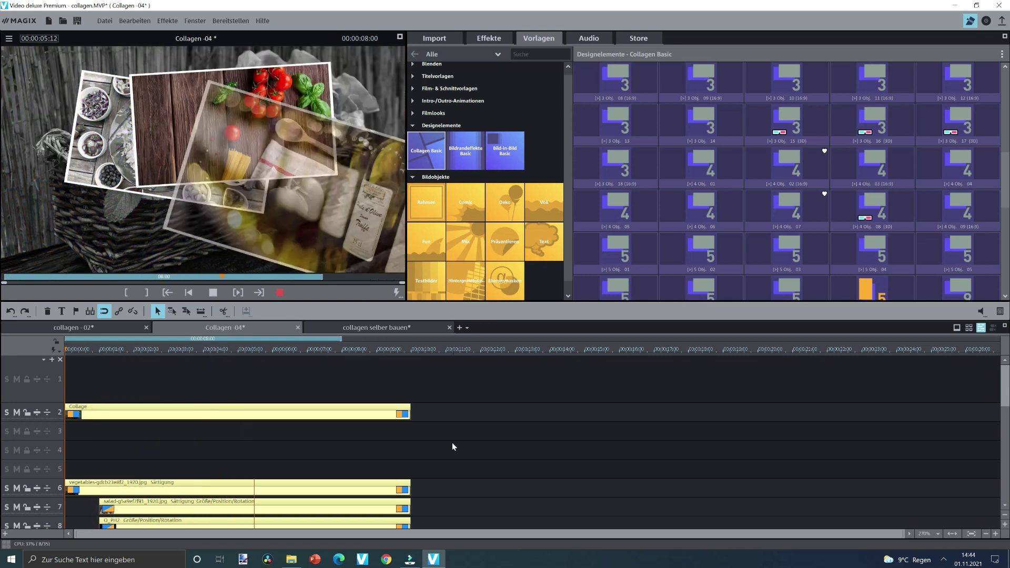
key("space")
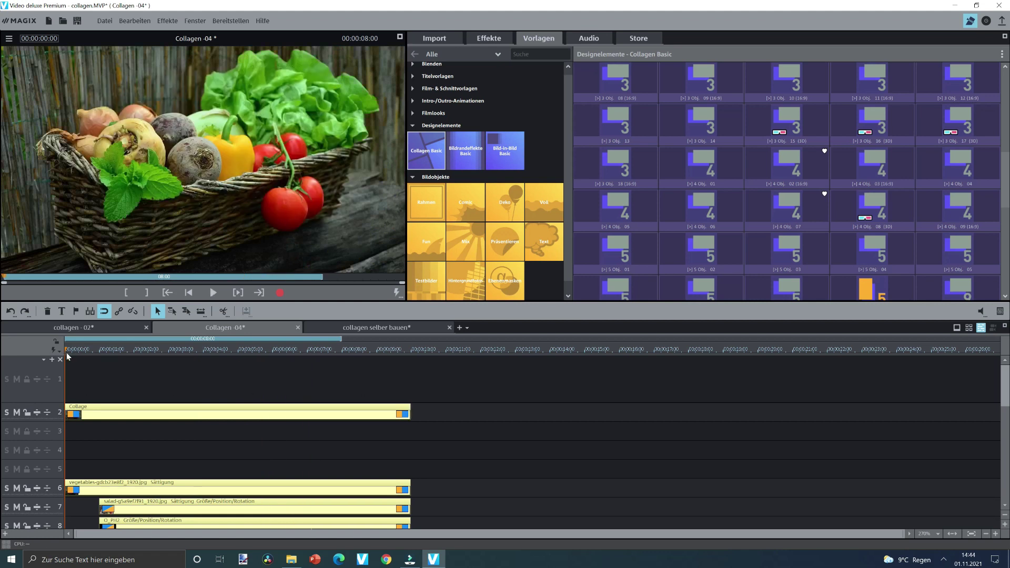
left_click_drag(64, 349, 382, 350)
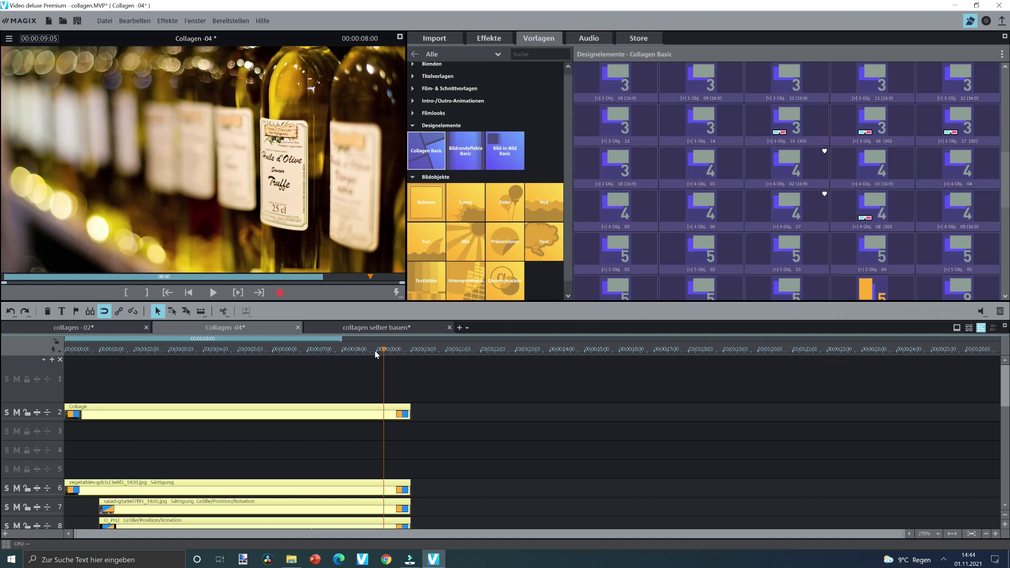
left_click_drag(377, 355, 207, 358)
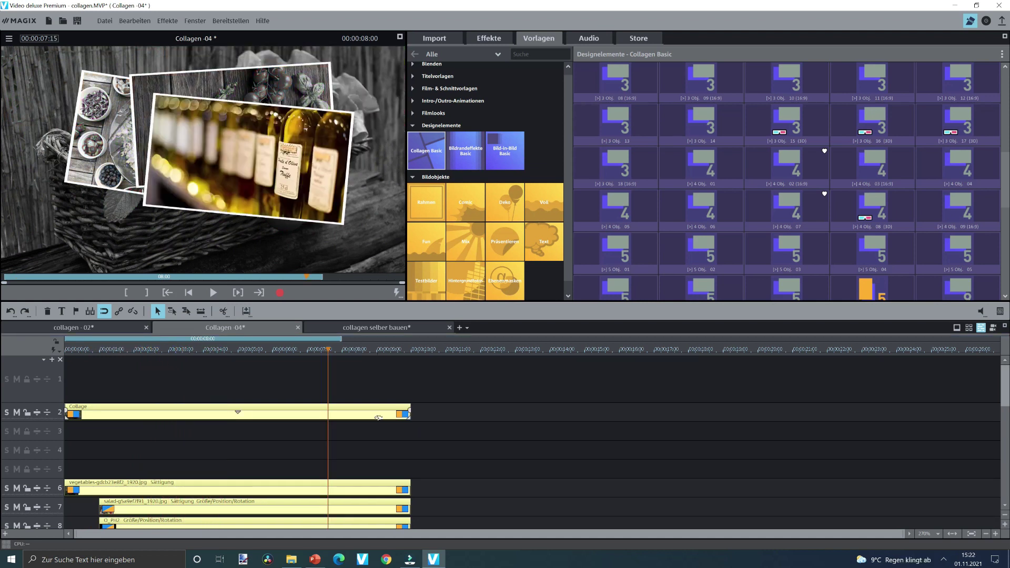